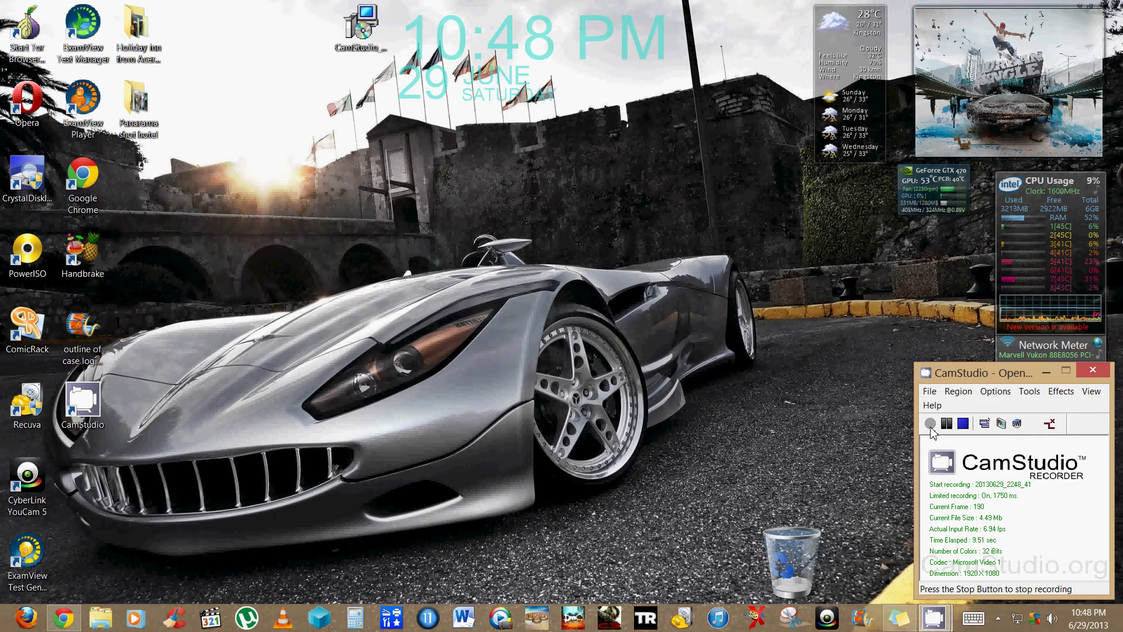
# Select the CamStudio_2.7_r316_setup installer file on the desktop
pyautogui.click(367, 59)
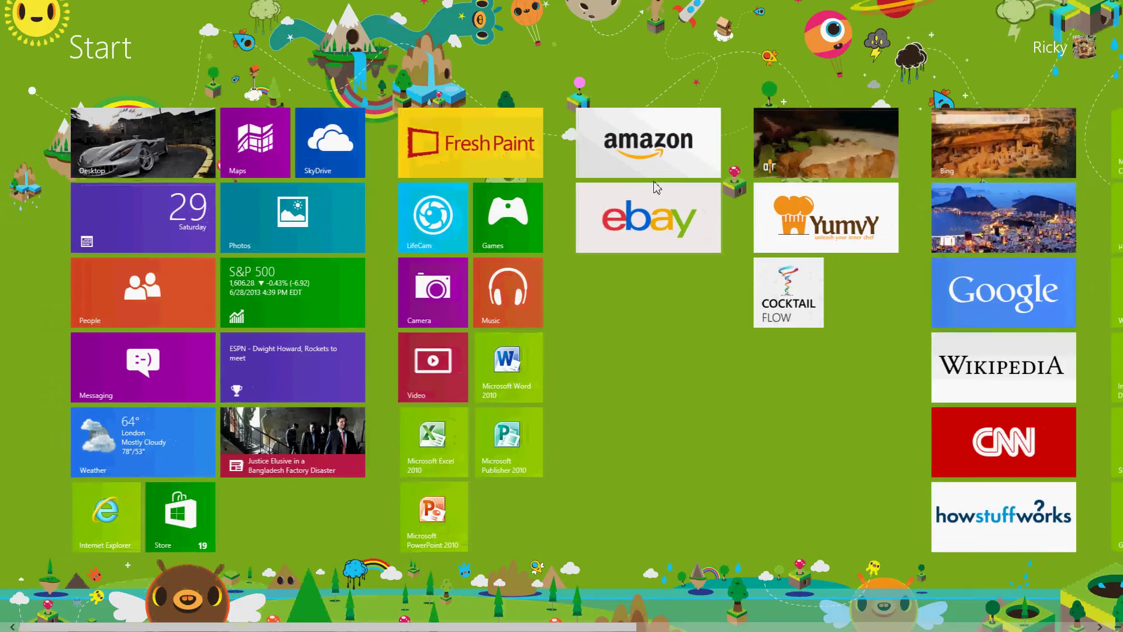
# Scroll the Start screen tile groups down and back up, then return to the desktop
pyautogui.scroll(-10, 455, 345)
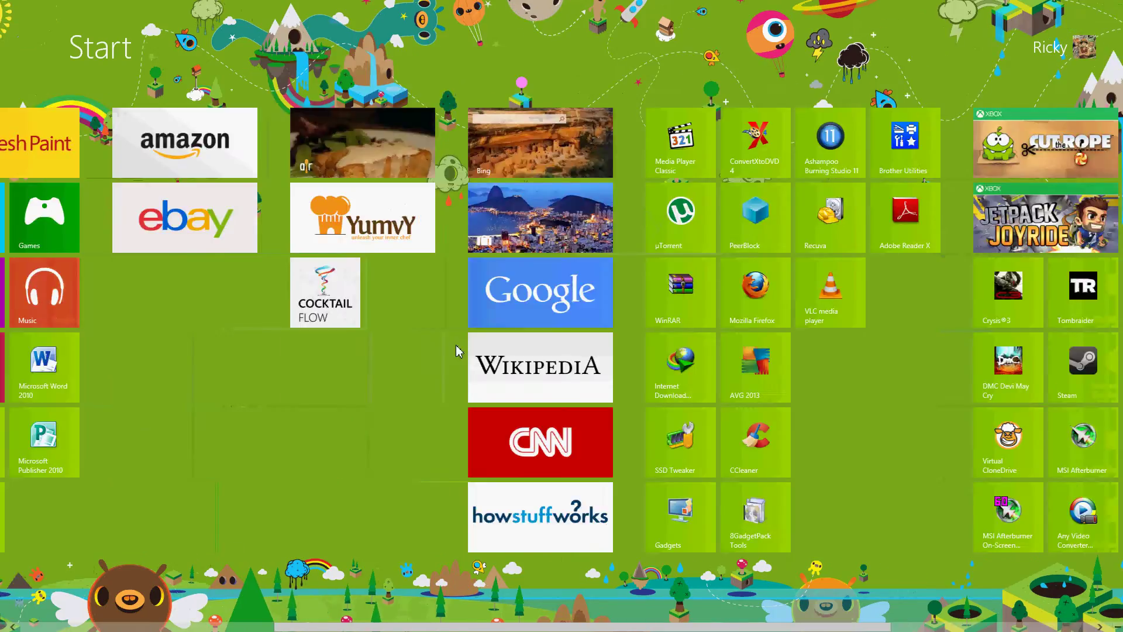
pyautogui.scroll(10, 531, 384)
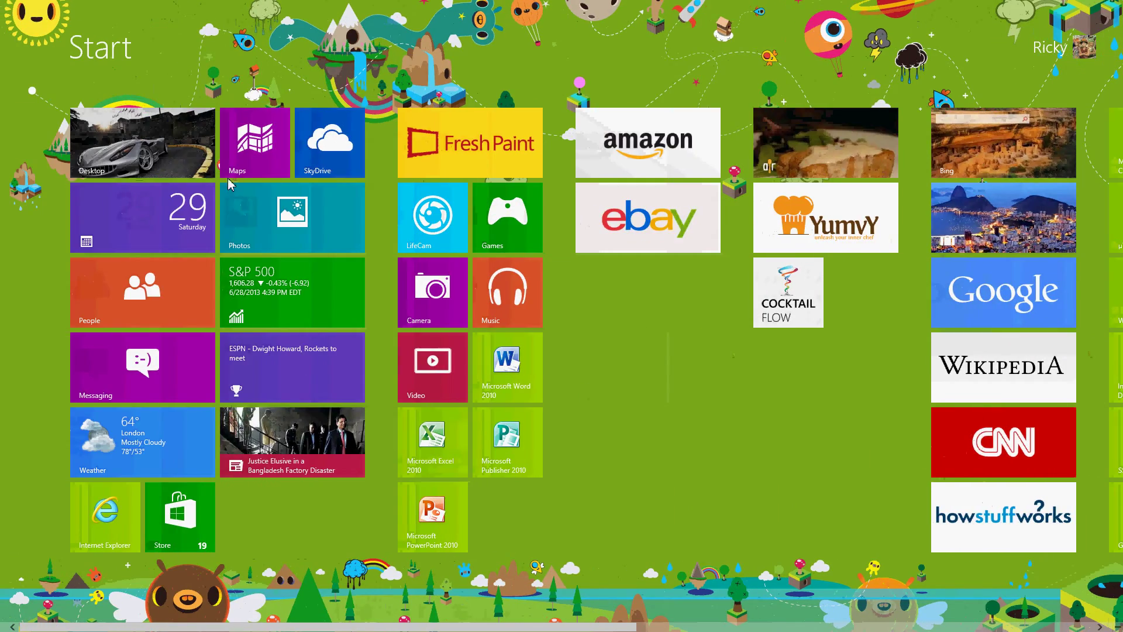
pyautogui.click(149, 153)
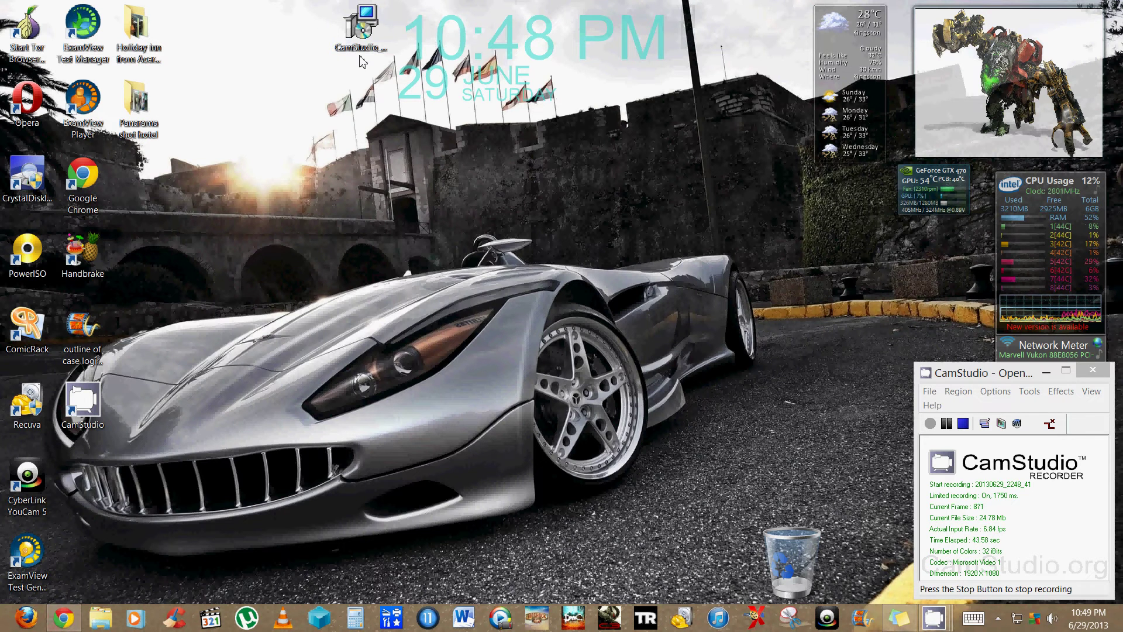
pyautogui.click(363, 35)
pyautogui.click(63, 618)
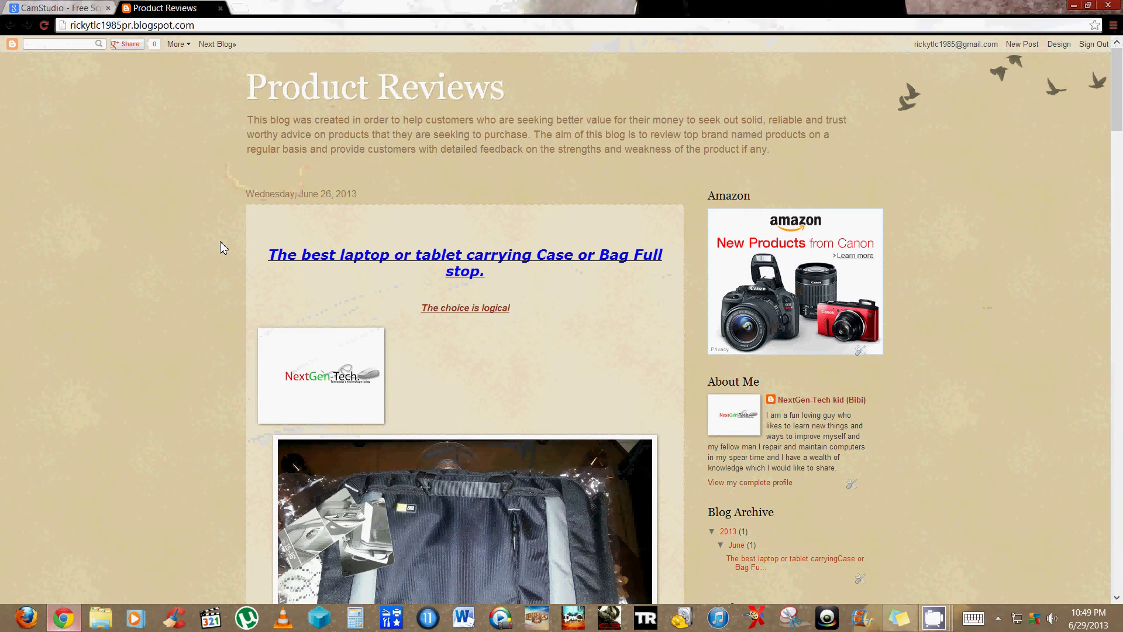
pyautogui.click(87, 8)
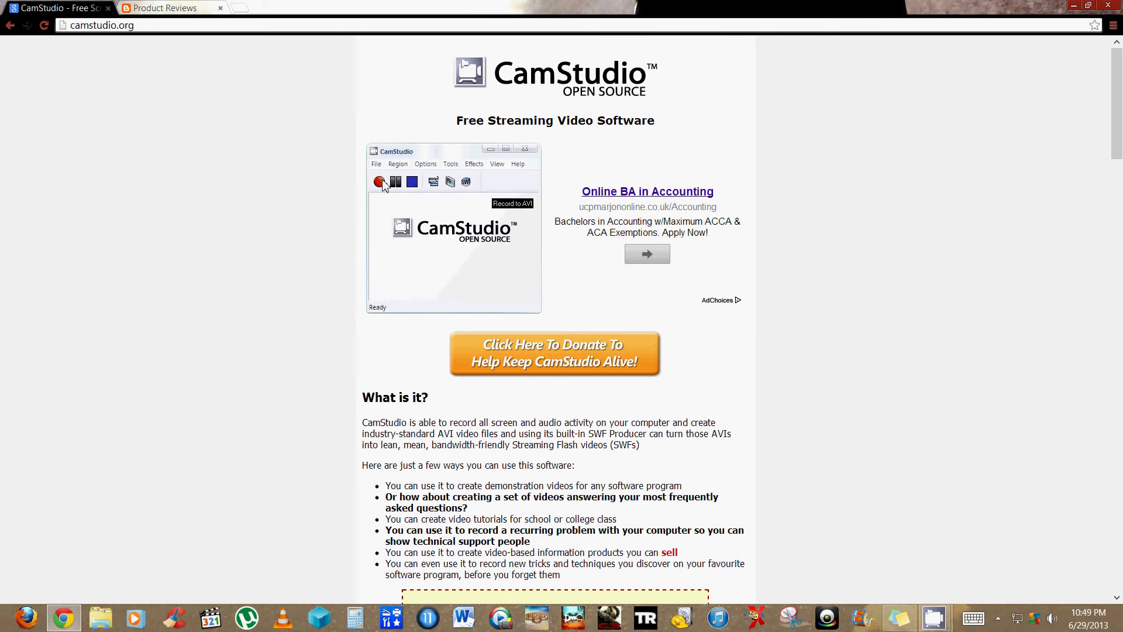
pyautogui.scroll(-12, 383, 184)
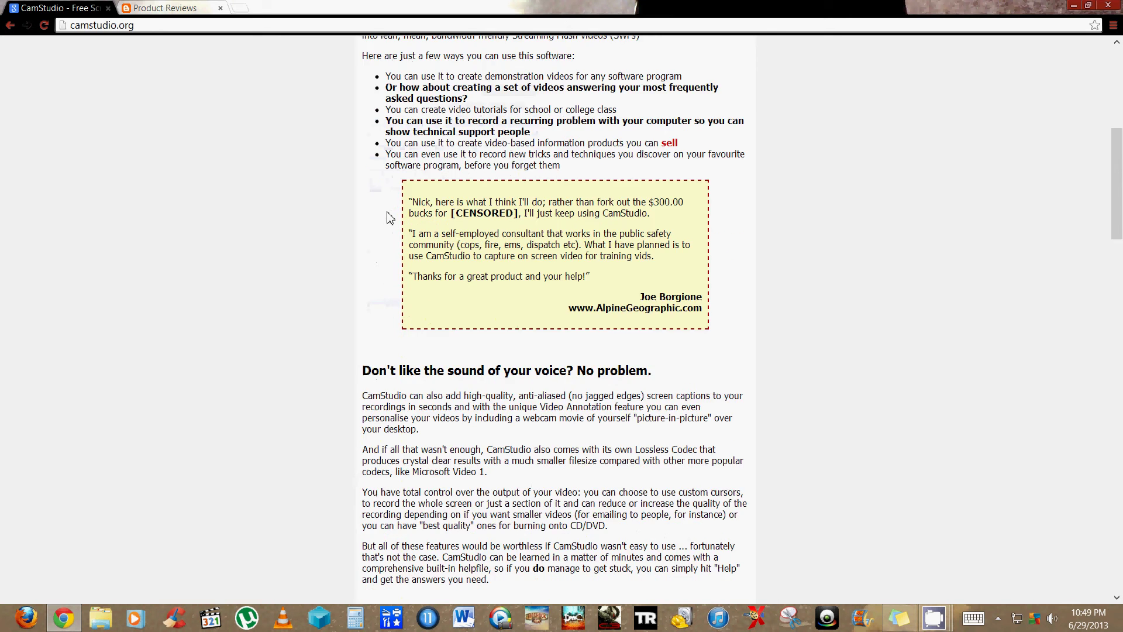
pyautogui.scroll(-4, 393, 227)
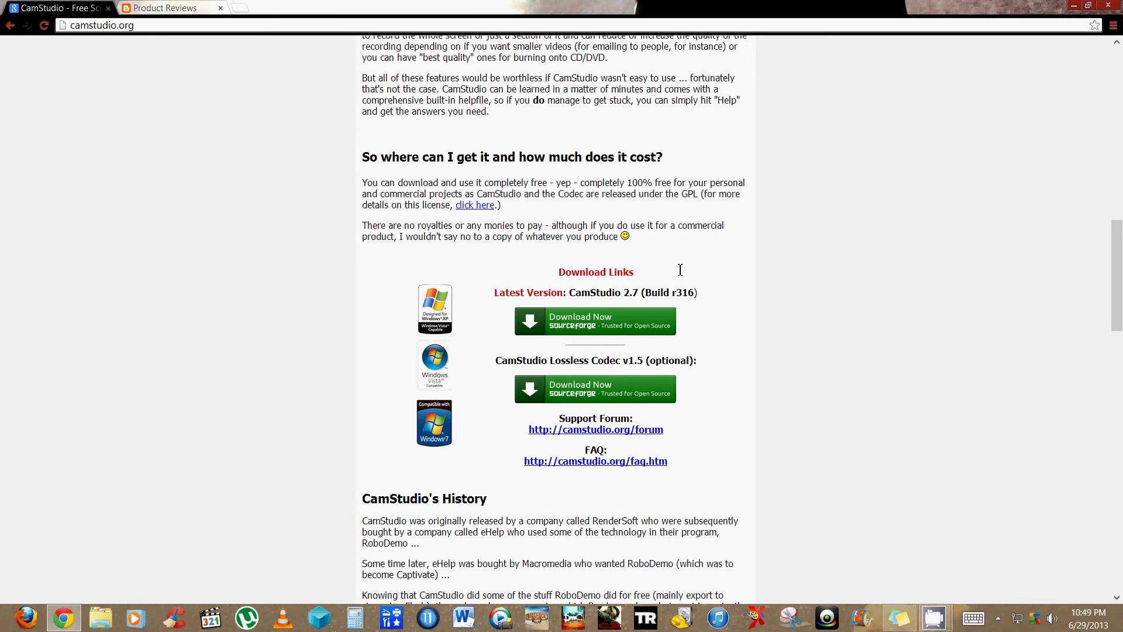
# Hide the browser and launch the CamStudio 2.7 setup file from the desktop
pyautogui.click(1072, 8)
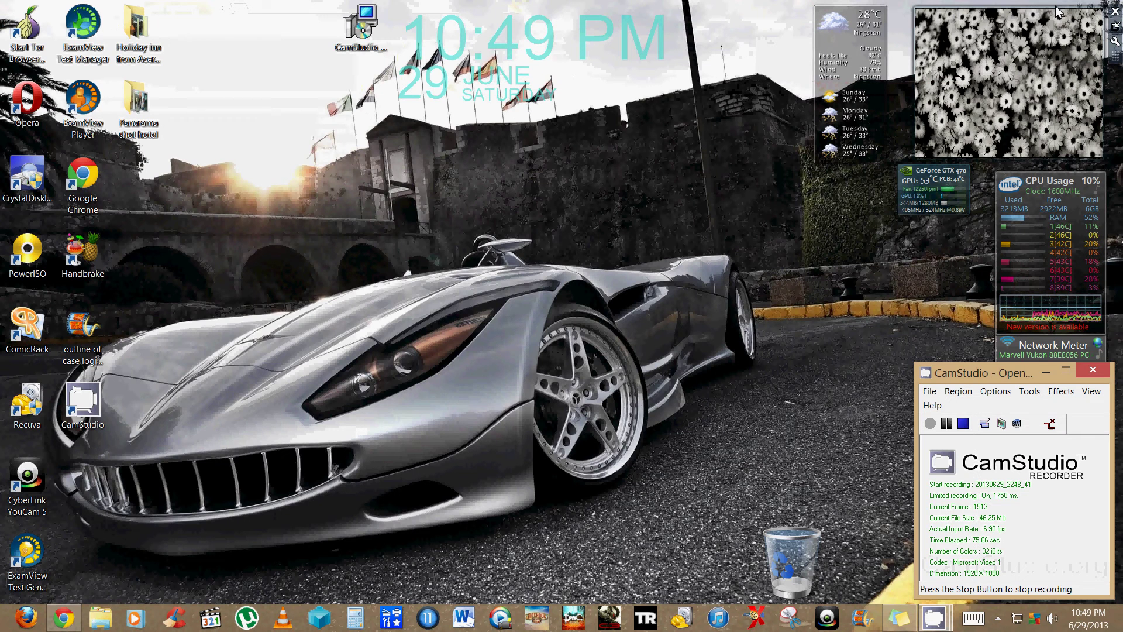
pyautogui.click(367, 55)
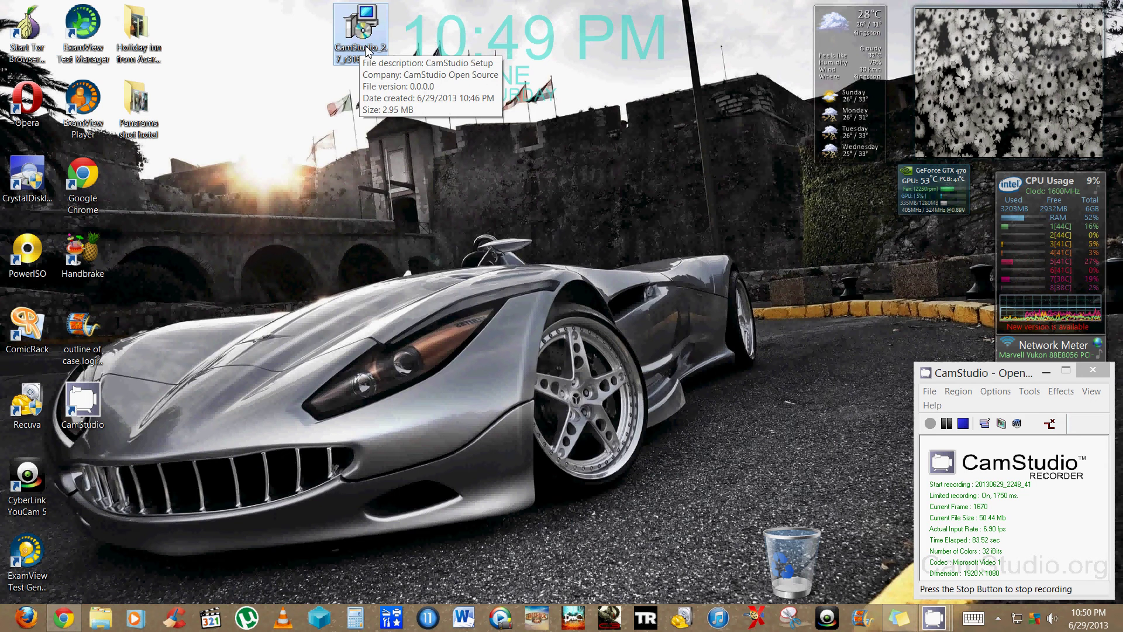
pyautogui.doubleClick(374, 54)
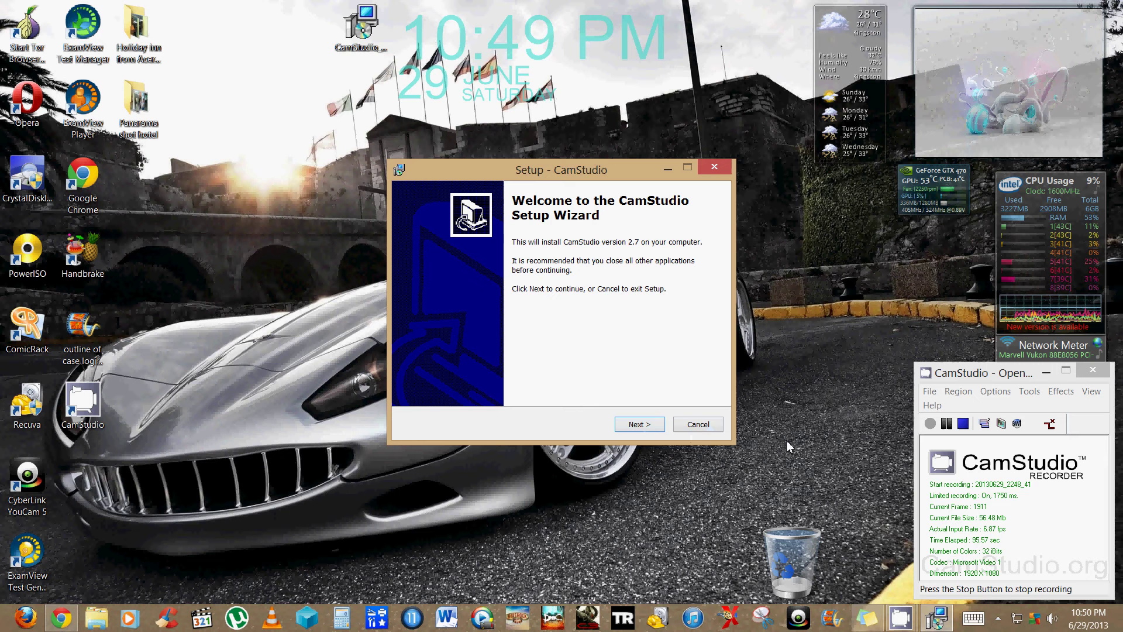
# Cancel the CamStudio installation, confirm exiting setup, and select the CamStudio desktop shortcut
pyautogui.click(708, 427)
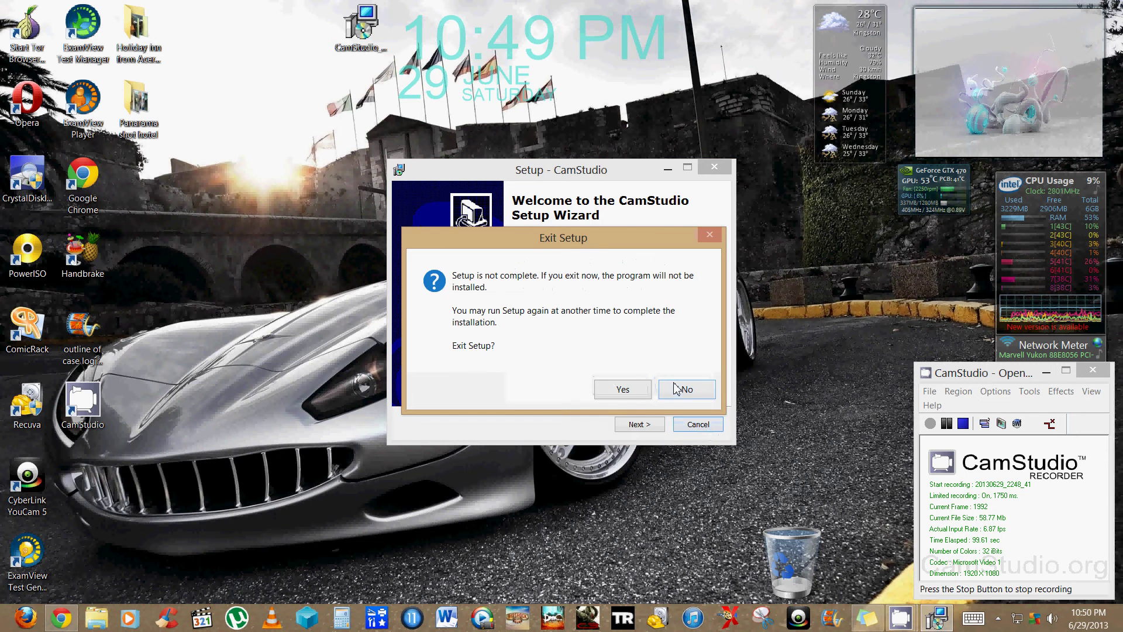
pyautogui.click(623, 390)
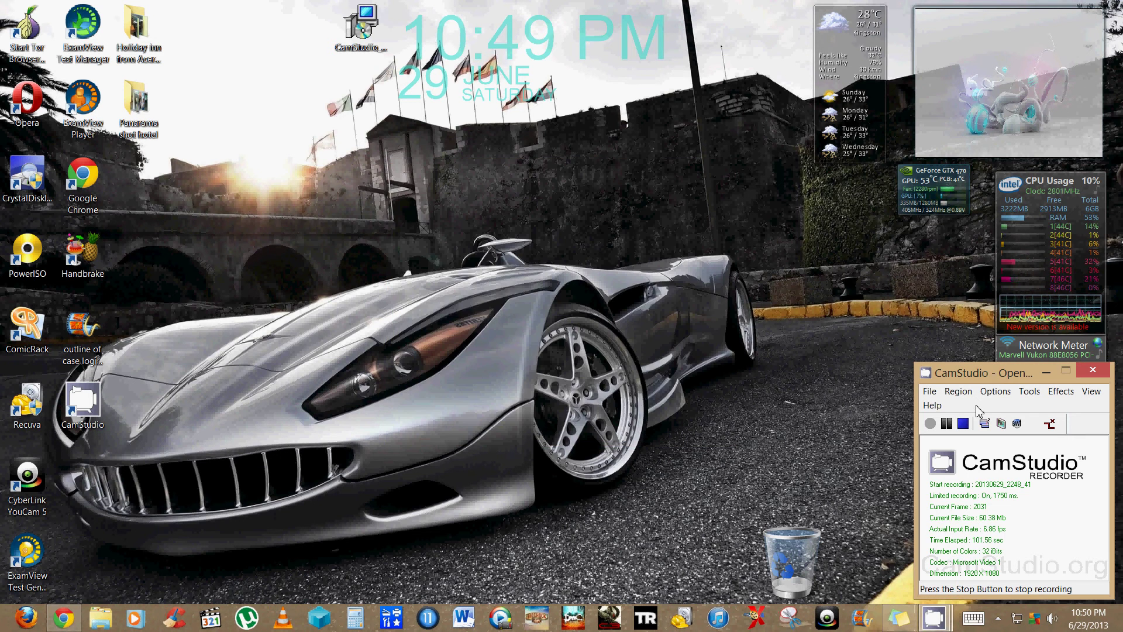
pyautogui.click(81, 418)
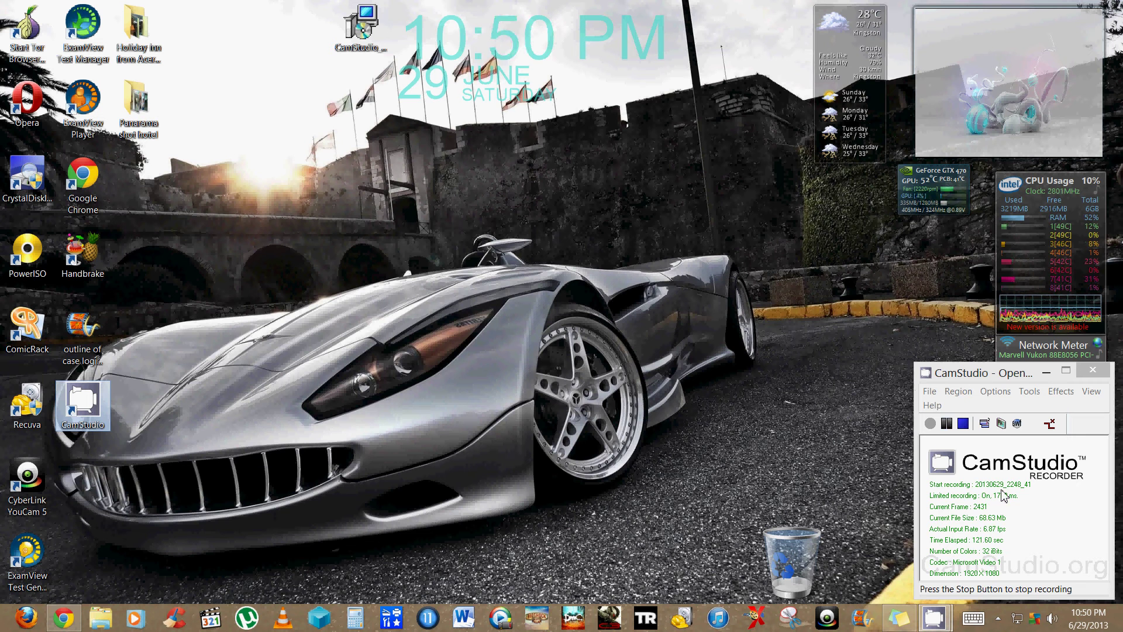
# In Video Options, change the compressor from Intel IYUV to Microsoft Video 1 and save
pyautogui.click(930, 391)
pyautogui.moveTo(951, 398)
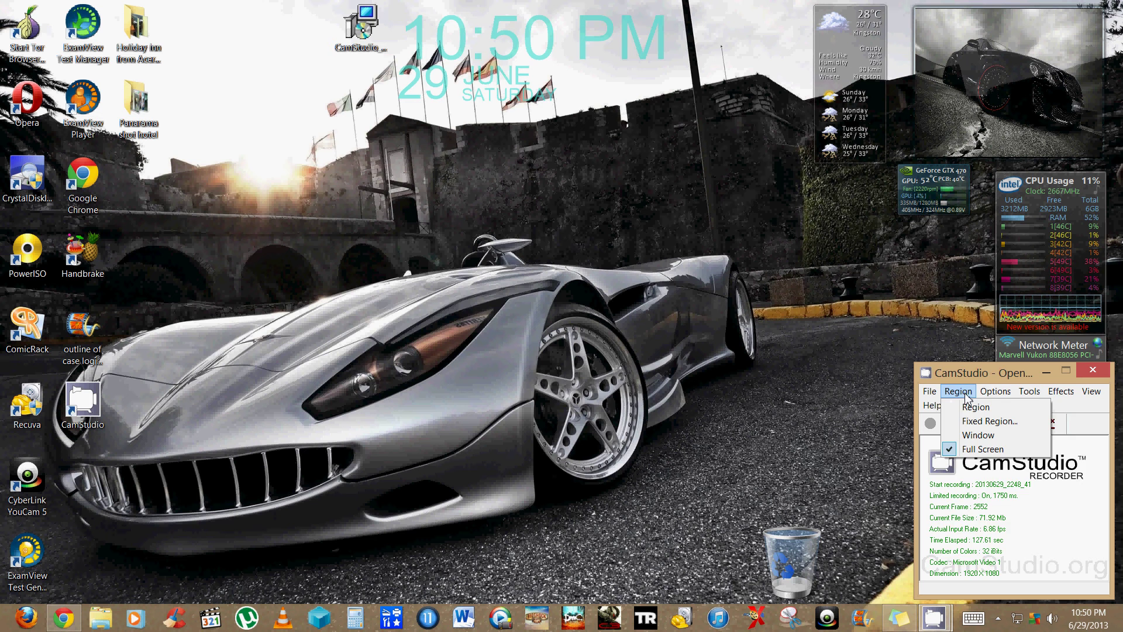
pyautogui.moveTo(989, 396)
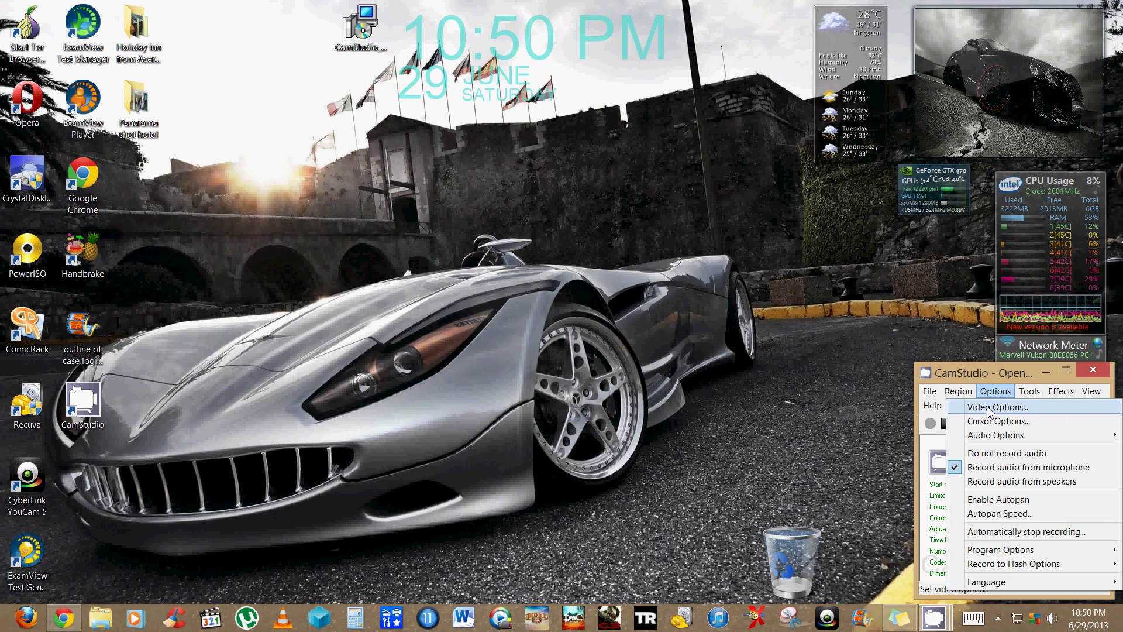
pyautogui.click(989, 408)
pyautogui.moveTo(886, 290); pyautogui.dragTo(331, 197)
pyautogui.click(321, 242)
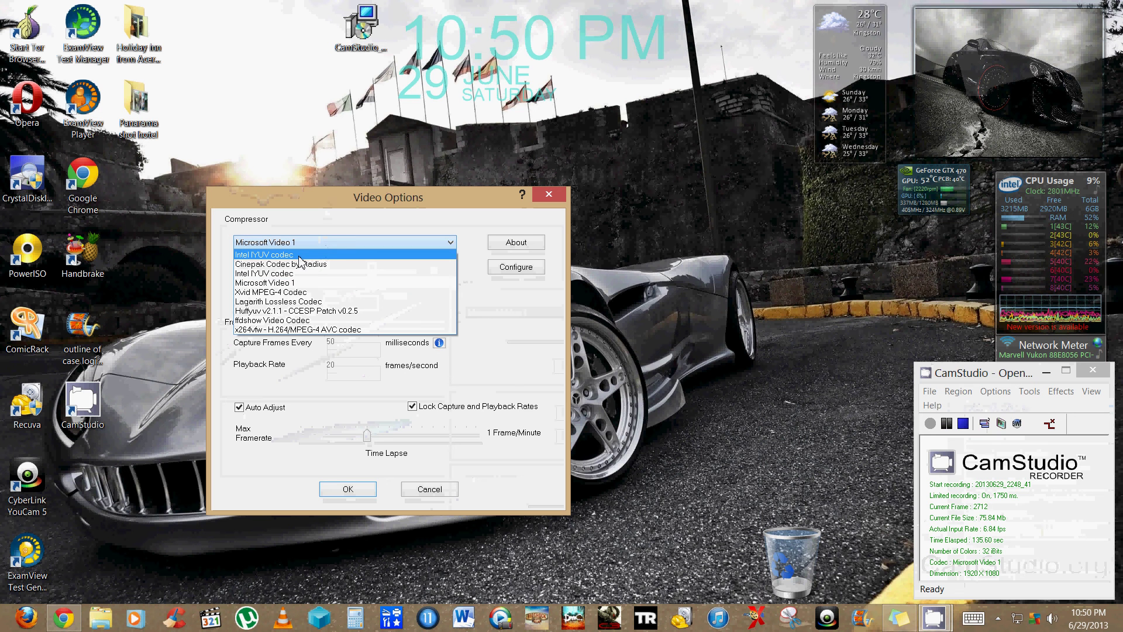
pyautogui.click(300, 255)
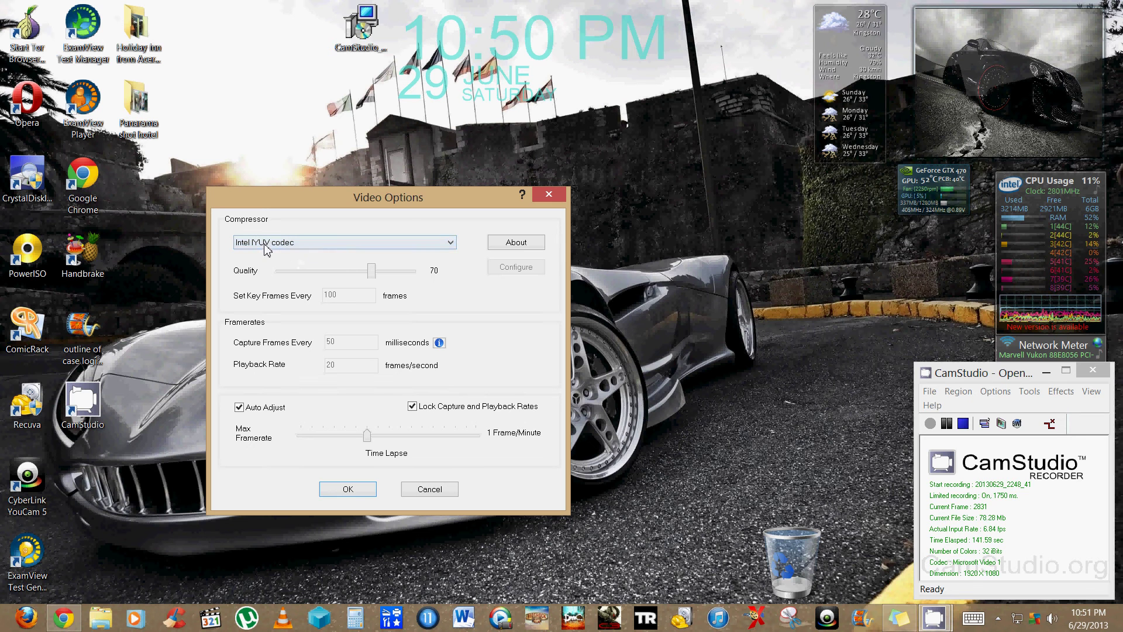
pyautogui.click(419, 245)
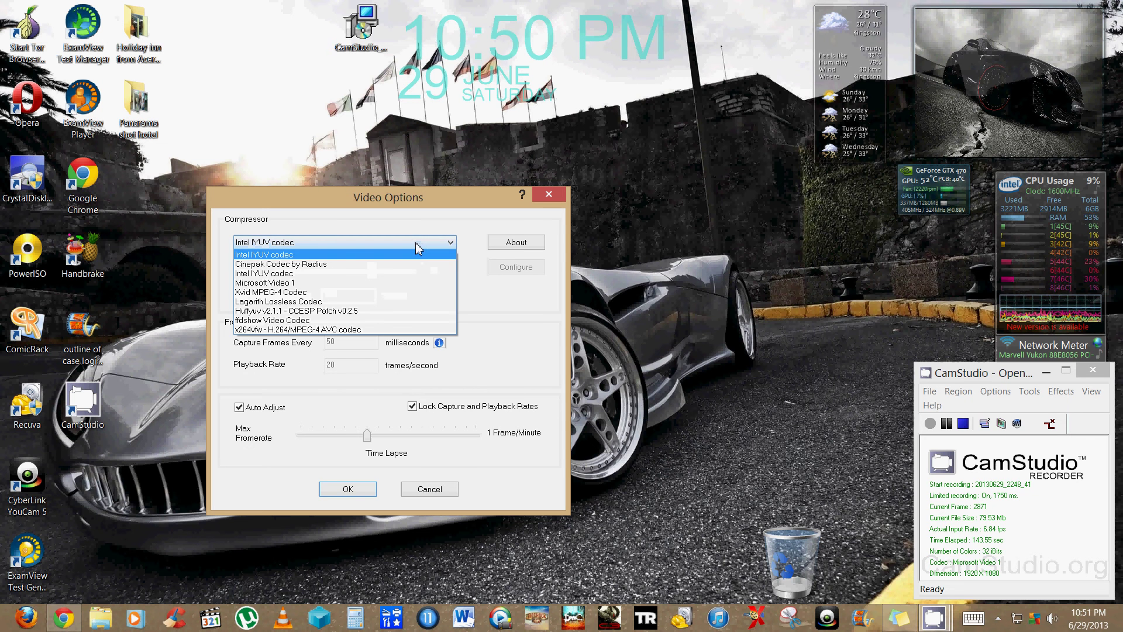
pyautogui.click(326, 288)
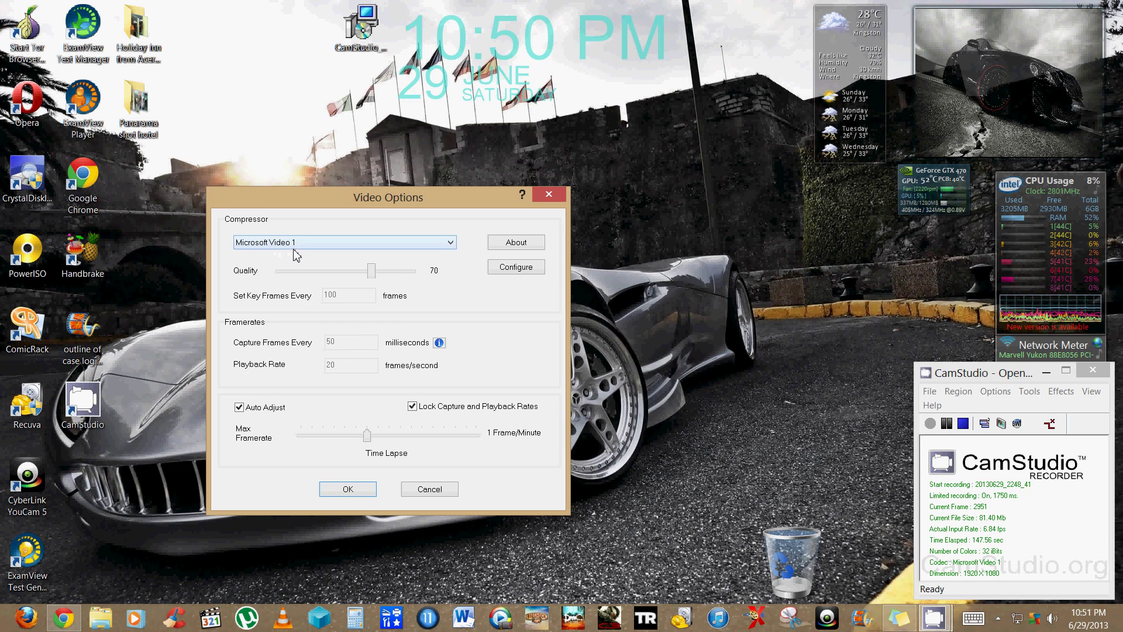
pyautogui.click(361, 492)
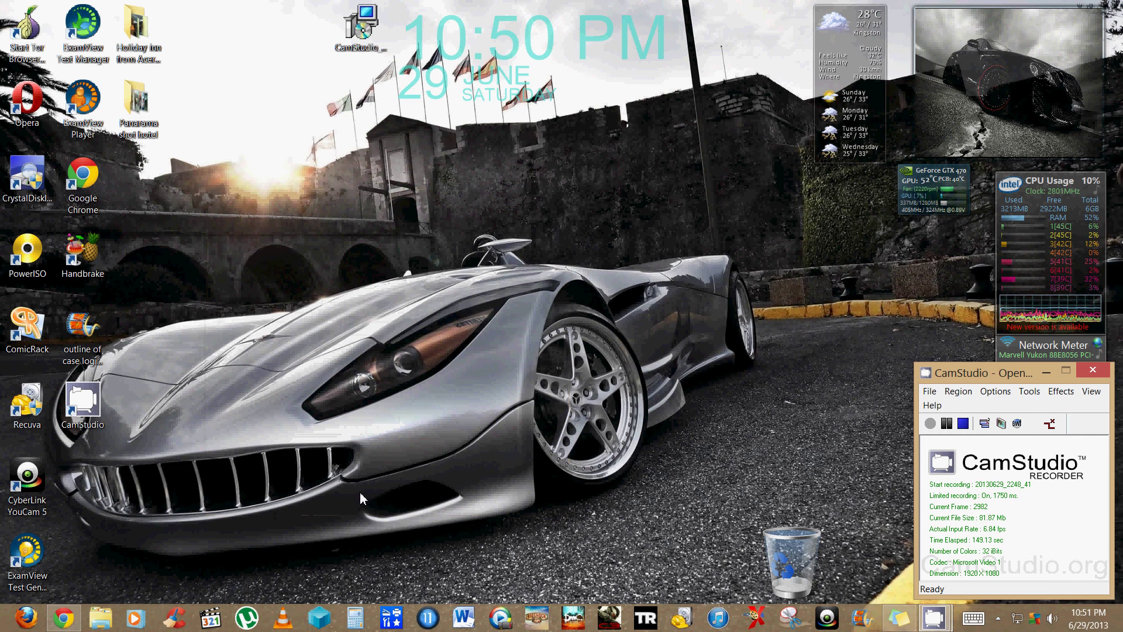
pyautogui.click(962, 422)
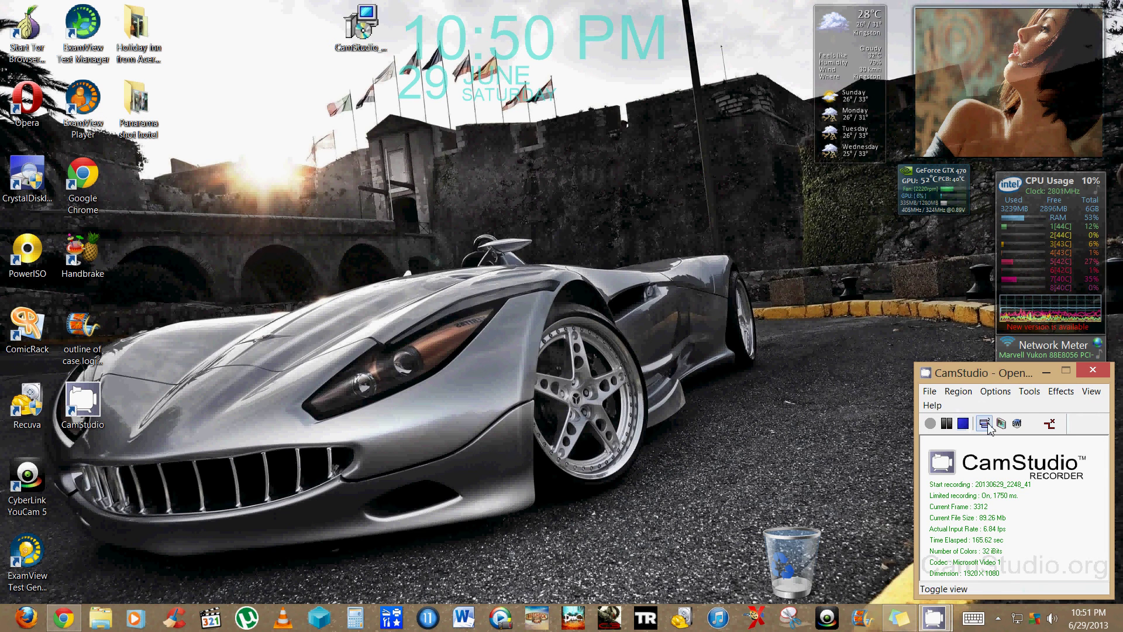
pyautogui.click(953, 397)
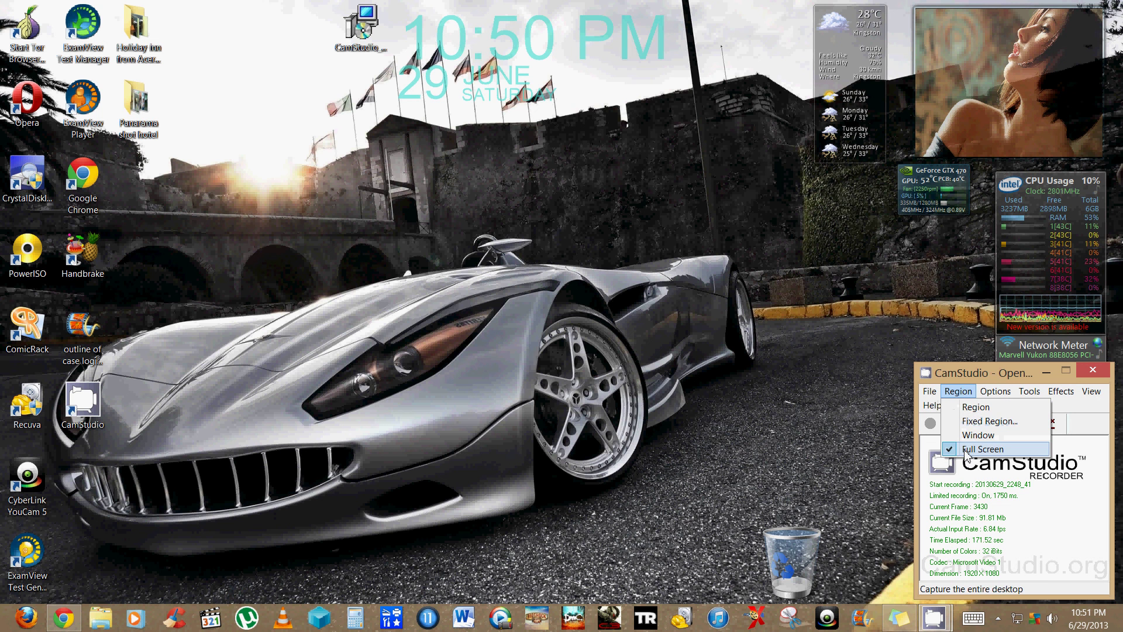
pyautogui.click(994, 372)
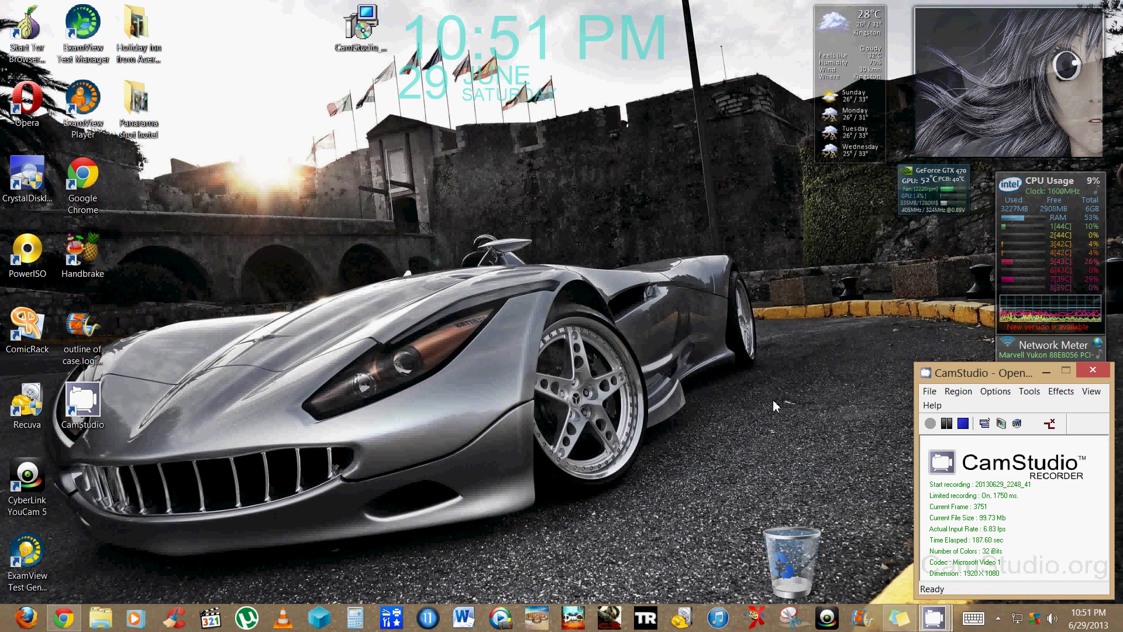
pyautogui.click(63, 617)
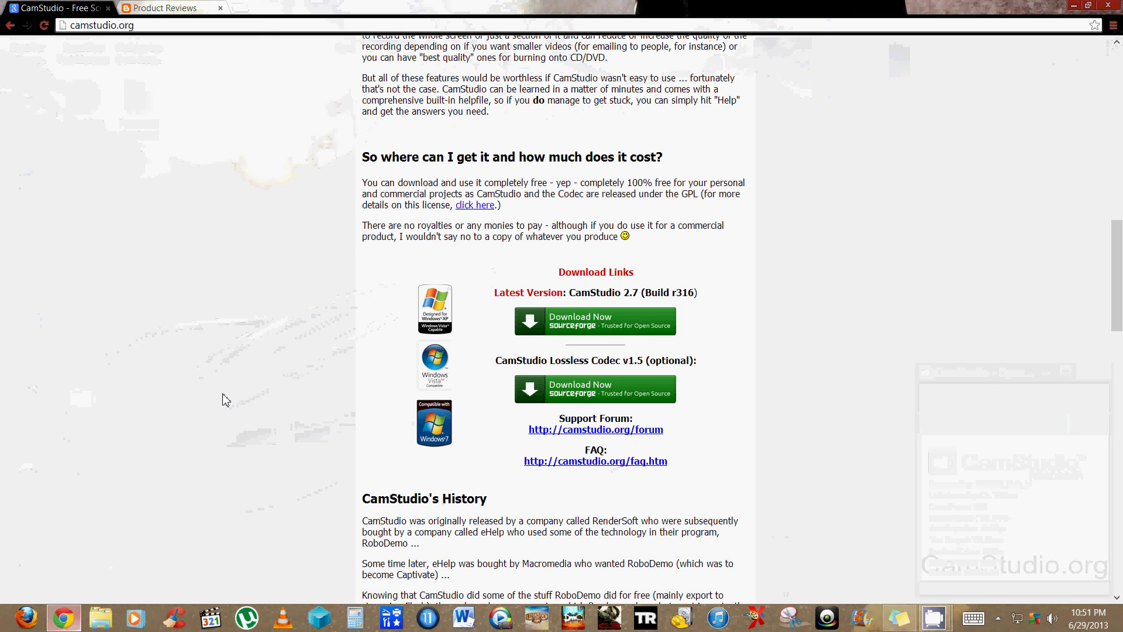
pyautogui.click(188, 8)
pyautogui.scroll(-5, 377, 342)
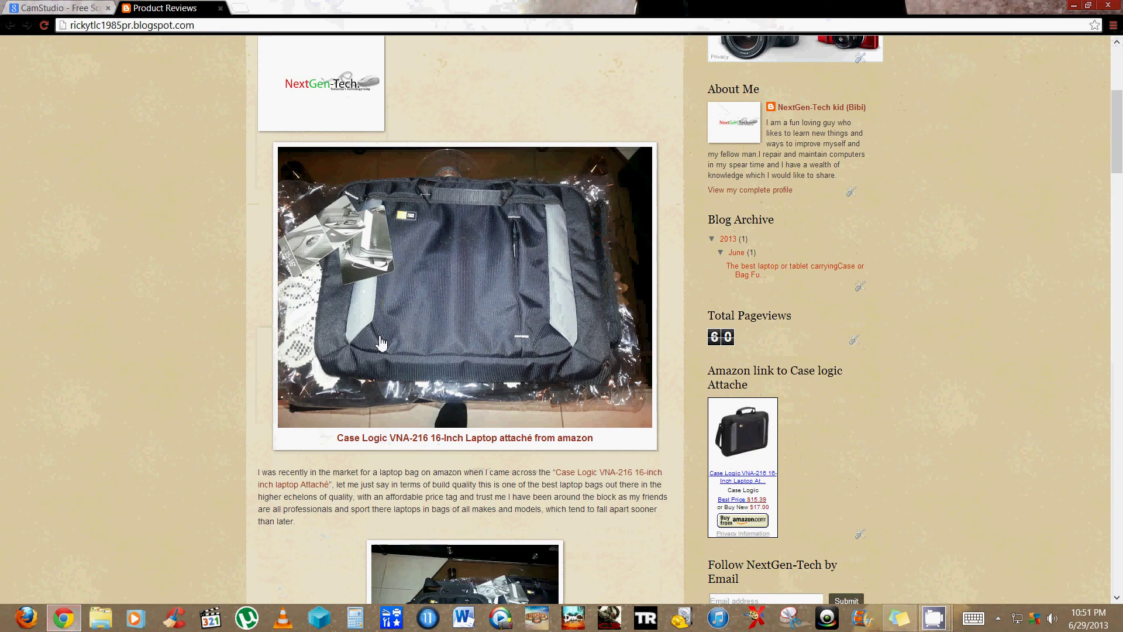
pyautogui.scroll(4, 381, 344)
pyautogui.scroll(-12, 383, 351)
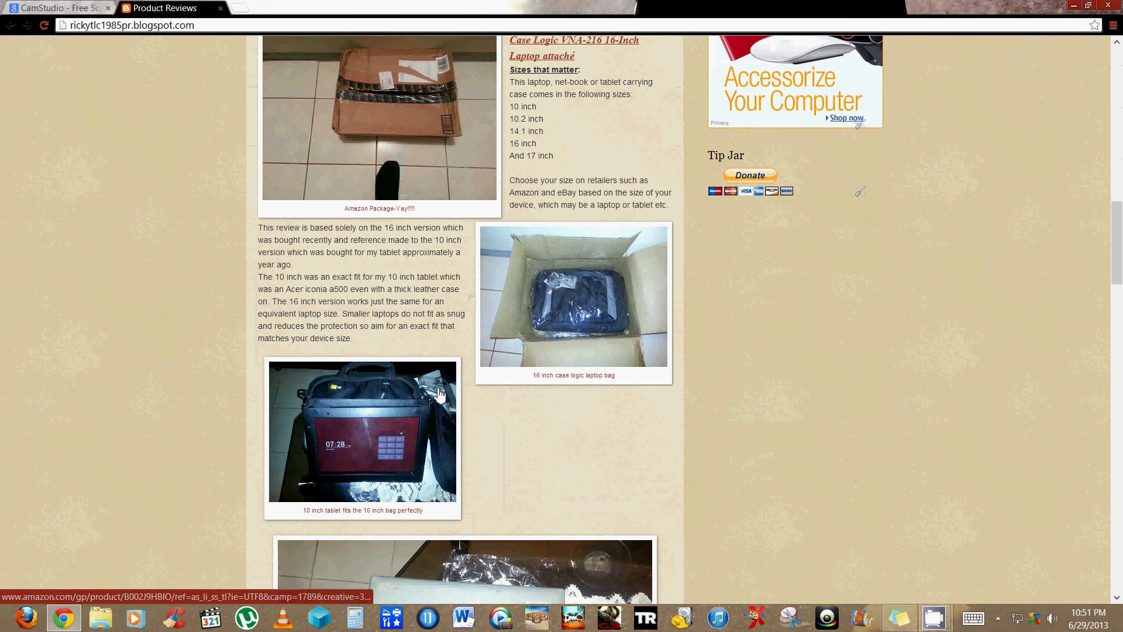
pyautogui.hotkey('ctrl', 'Tab')
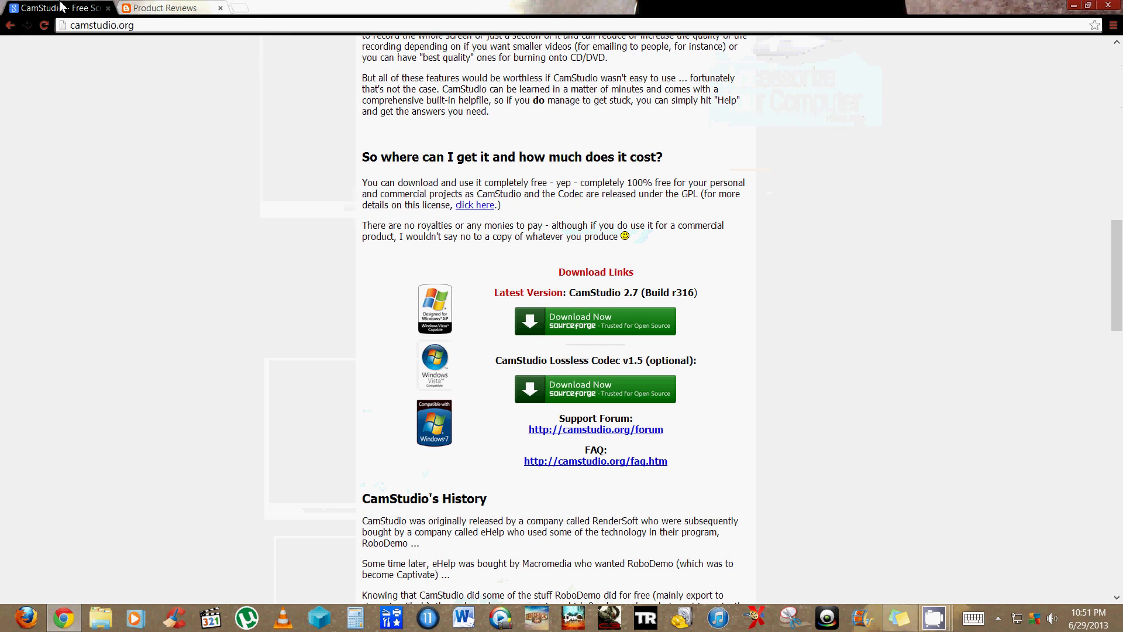
pyautogui.click(1074, 6)
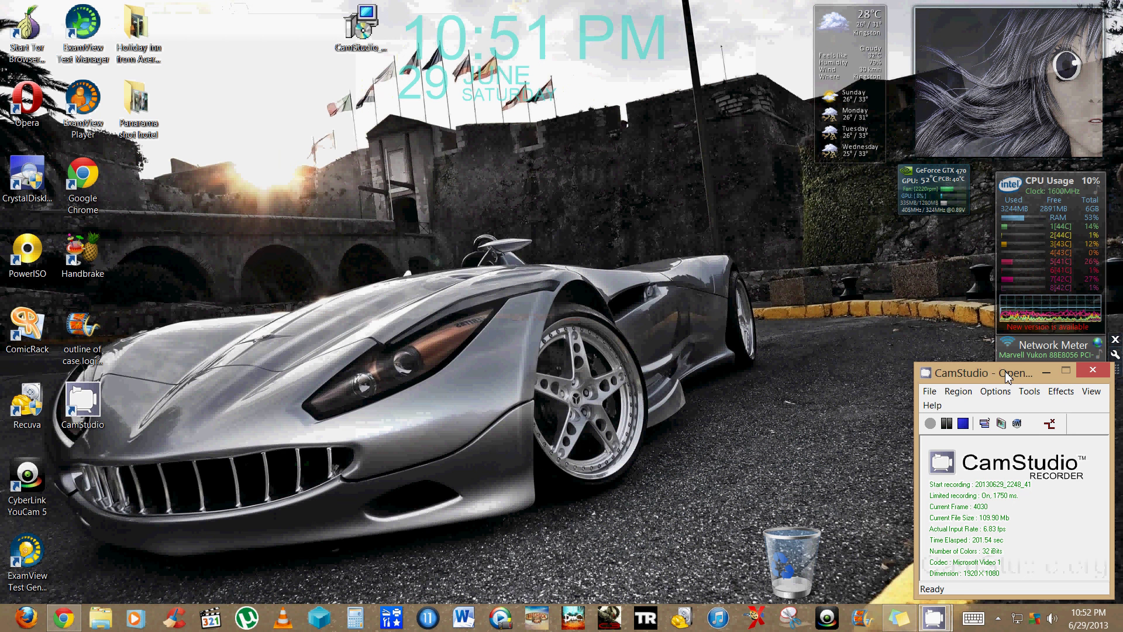